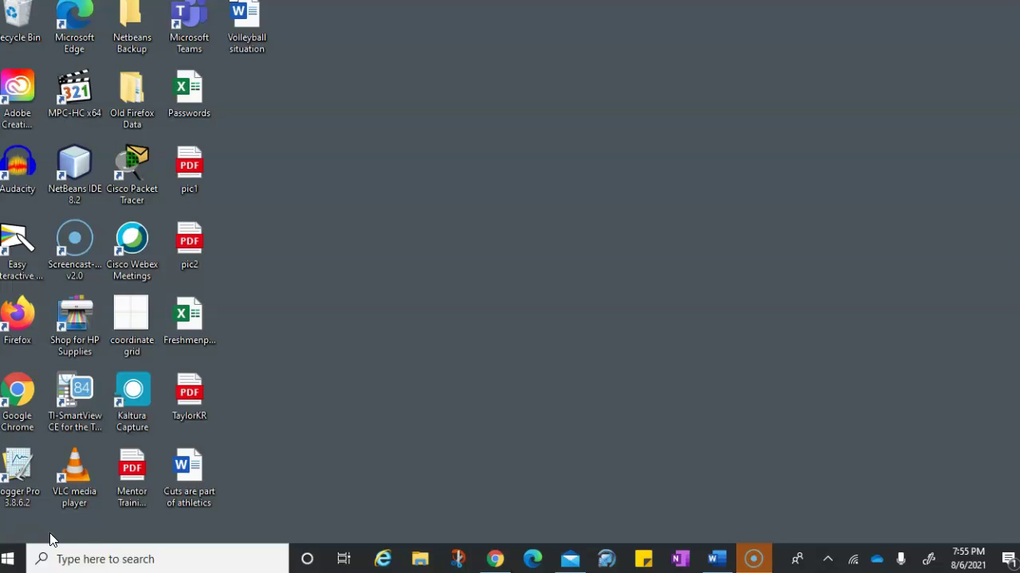
Step: Launch Chrome, search 'onedrive login' and open the Microsoft OneDrive sign-in page maximized
left_click(17, 392)
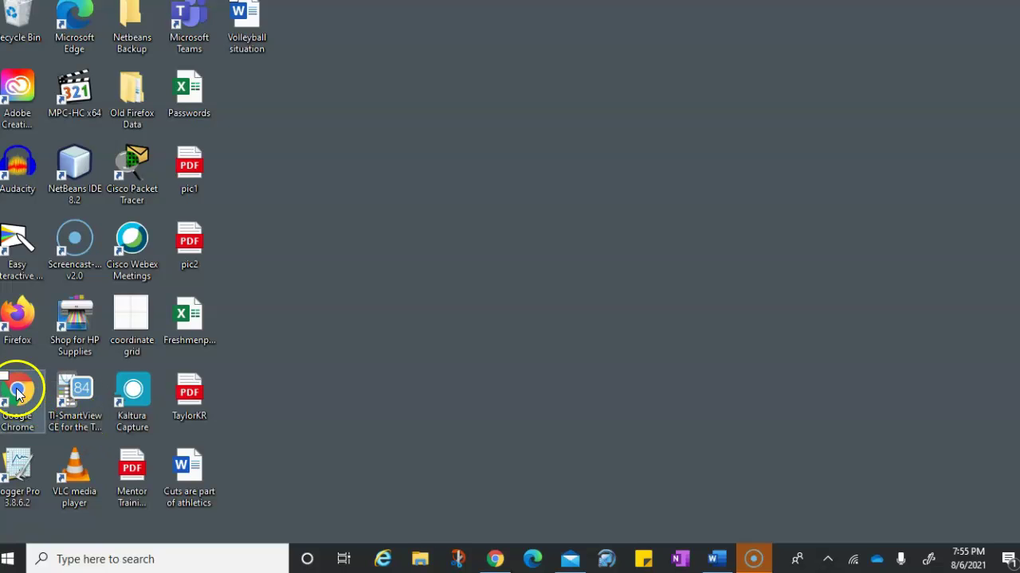
double_click(18, 393)
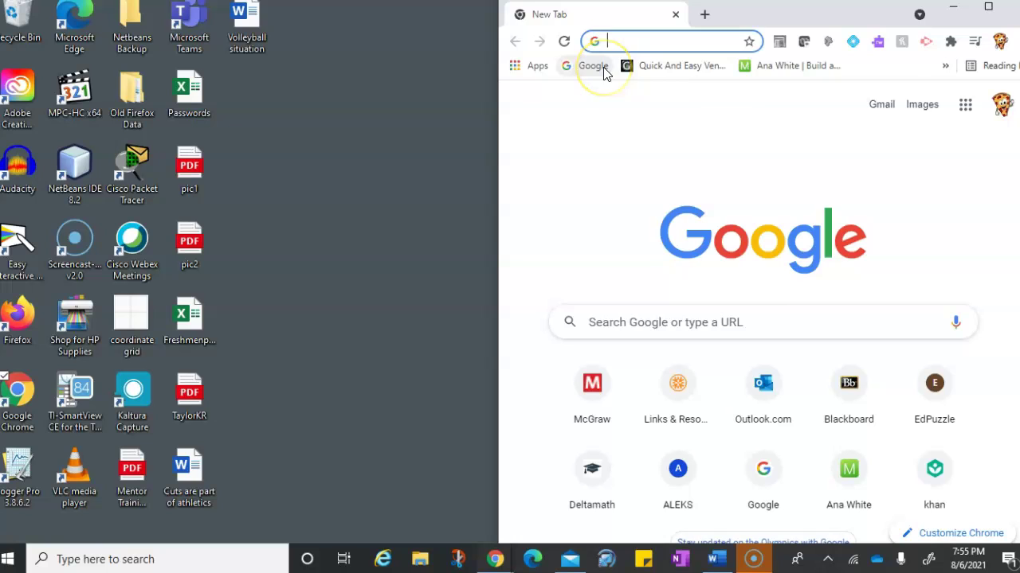
type("onedrive login")
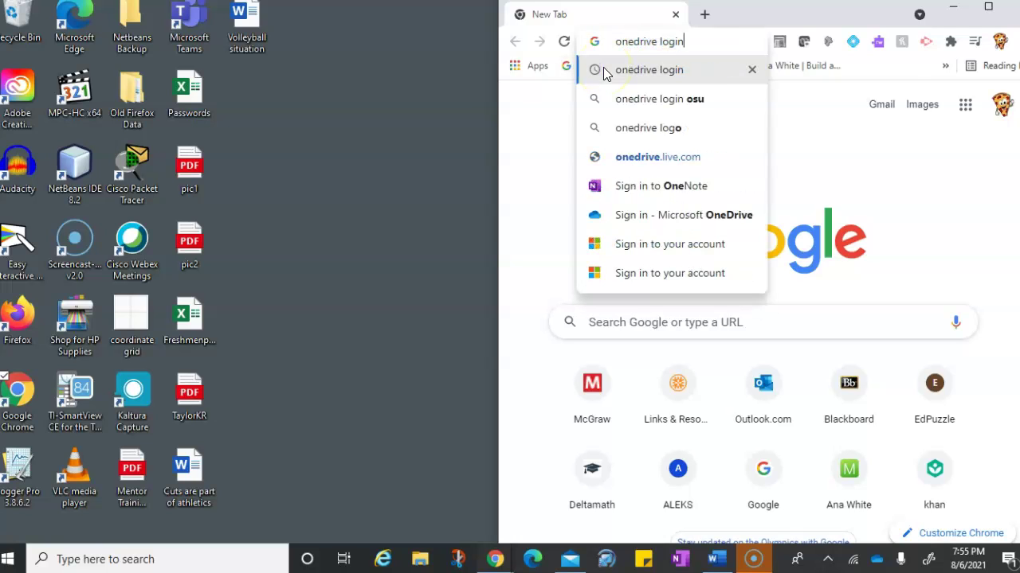
left_click(604, 73)
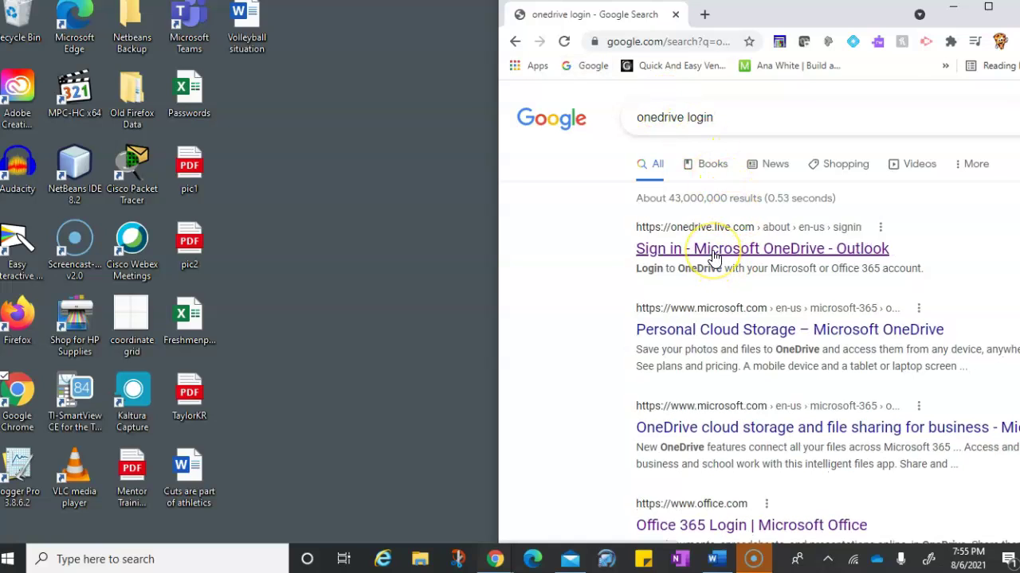
left_click(714, 258)
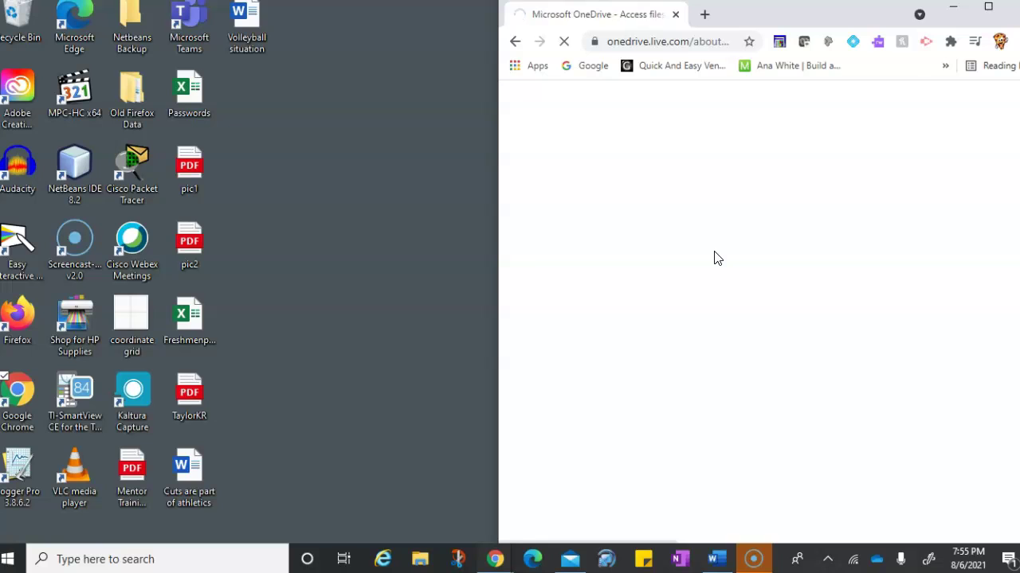
left_click(985, 9)
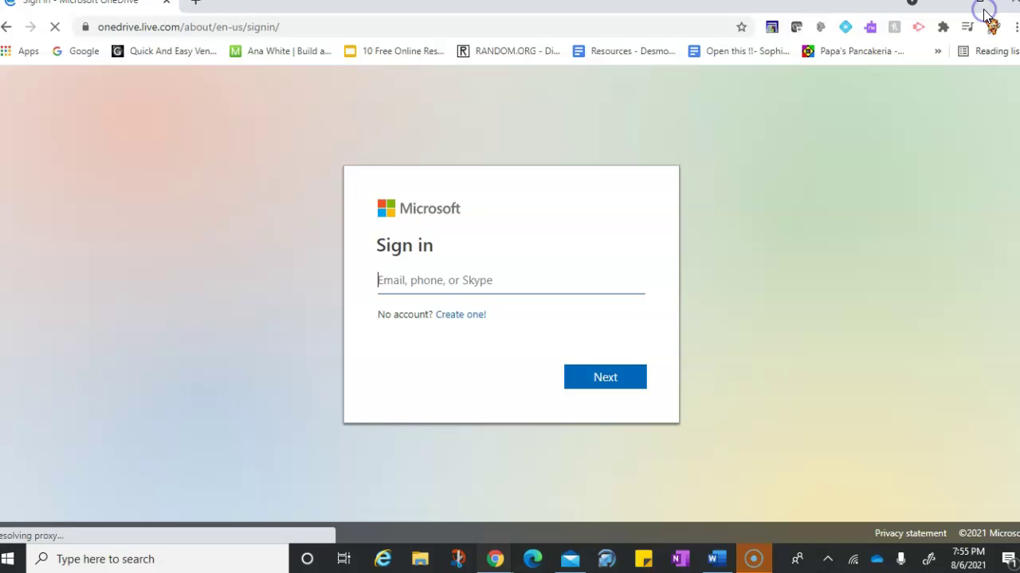
Step: Enter the school account's e-mail address, fix the stray letter, and continue with Next
left_click(413, 282)
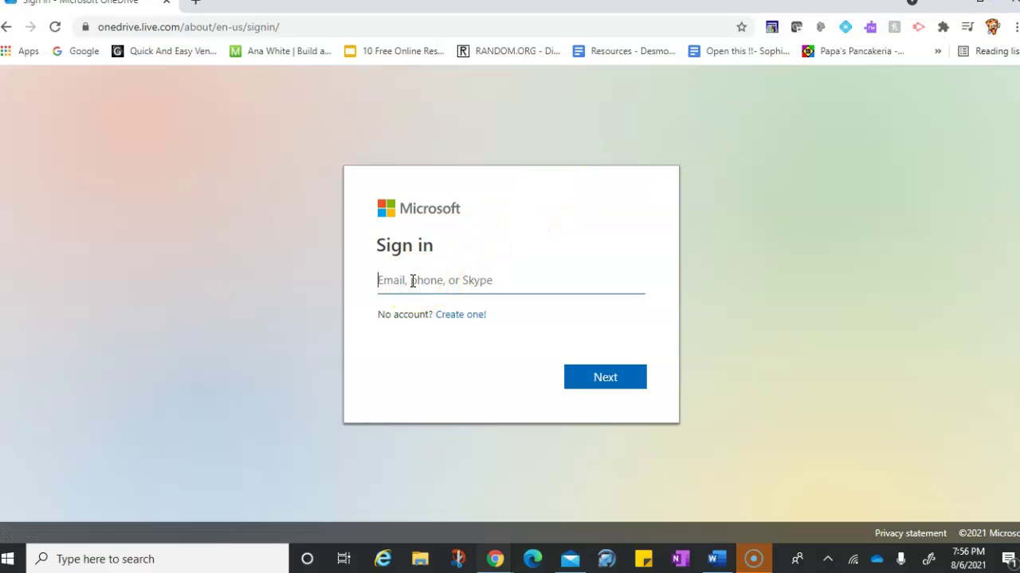
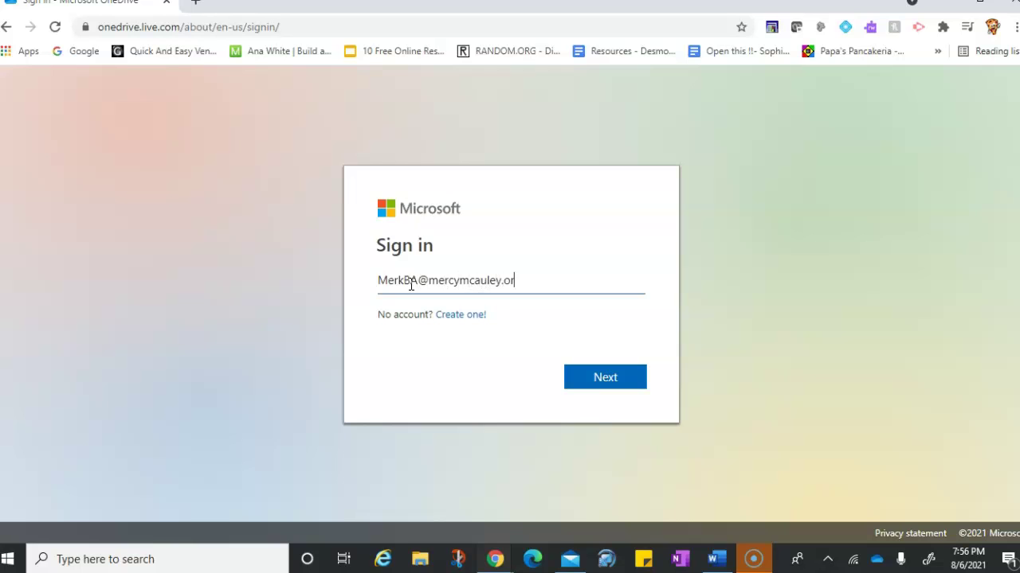
left_click(417, 280)
key("BackSpace")
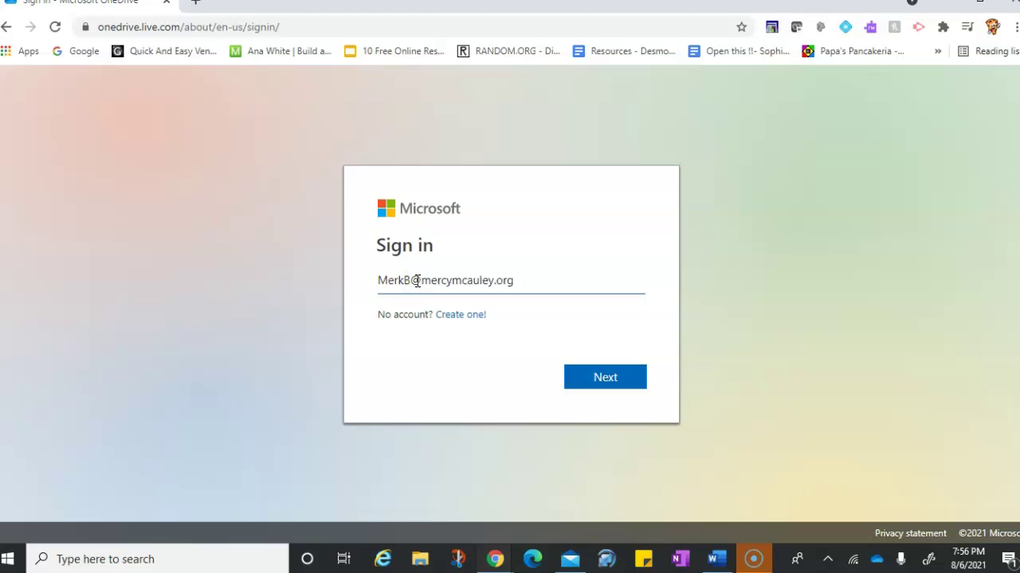
left_click(590, 387)
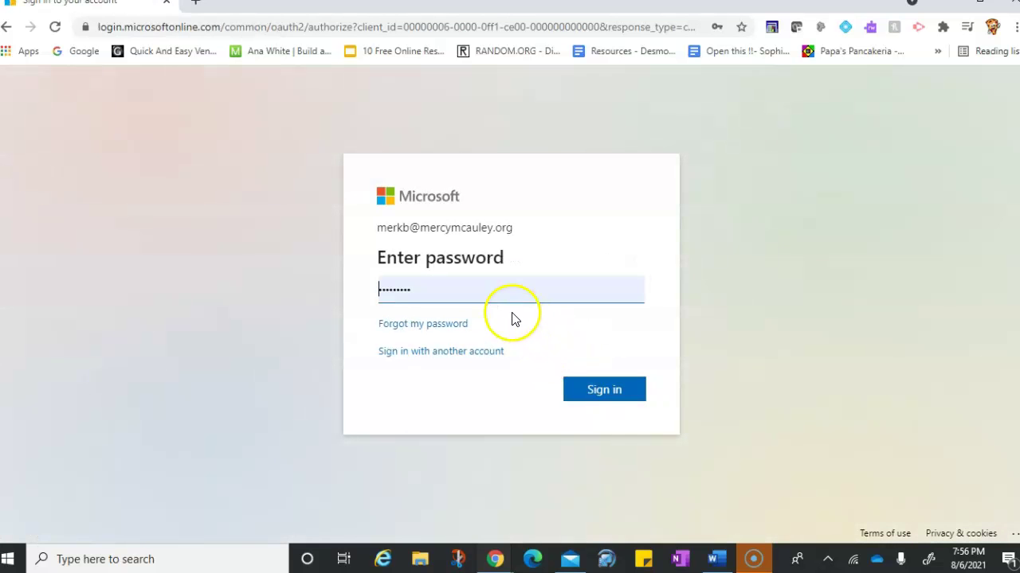
Step: Replace the autofilled password with the account password and sign in
left_click_drag(454, 292, 361, 292)
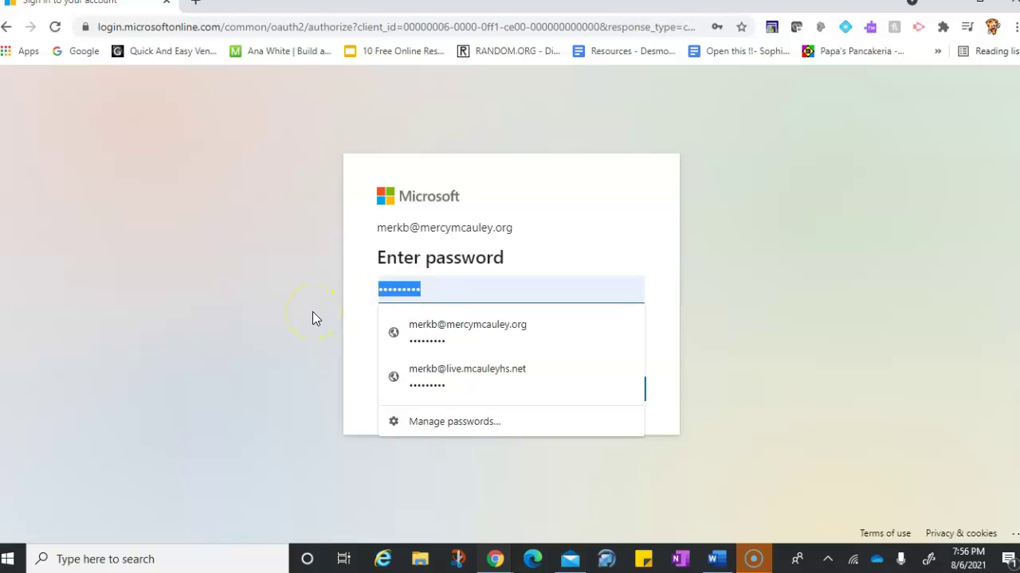
key("BackSpace")
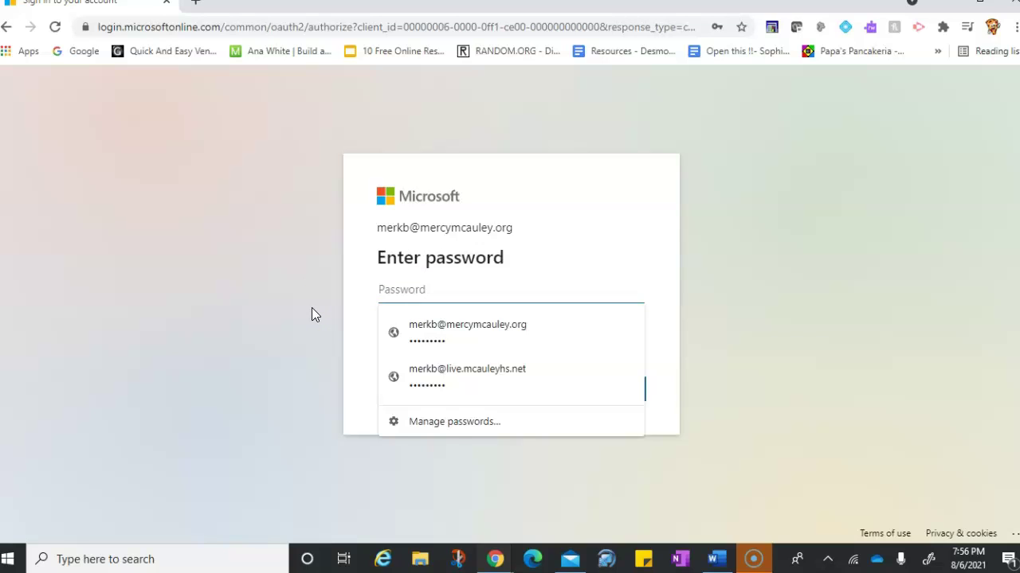
type("••••••")
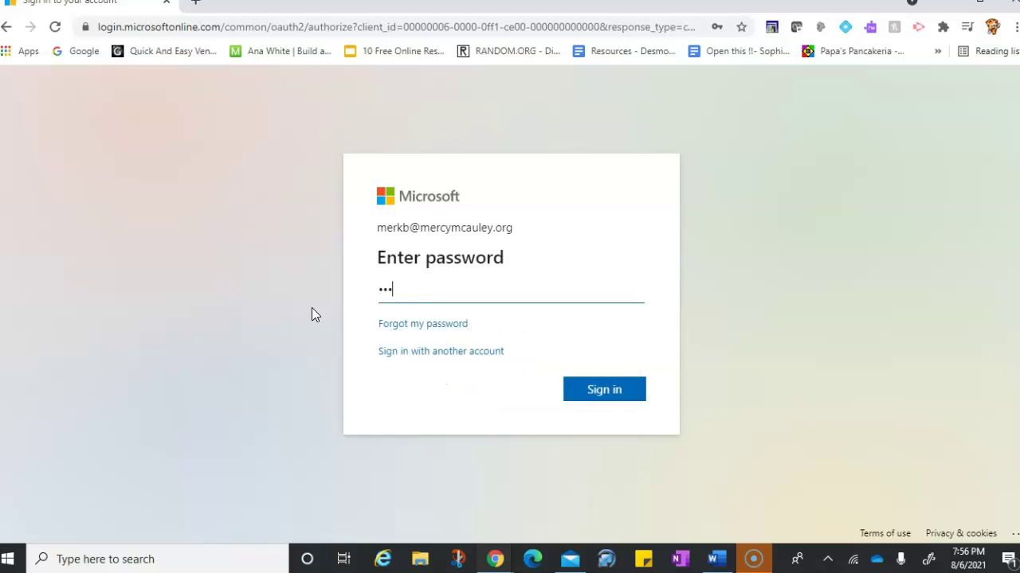
key("BackSpace")
key("BackSpace")
key("BackSpace")
key("BackSpace")
key("BackSpace")
key("BackSpace")
type("•••••••••")
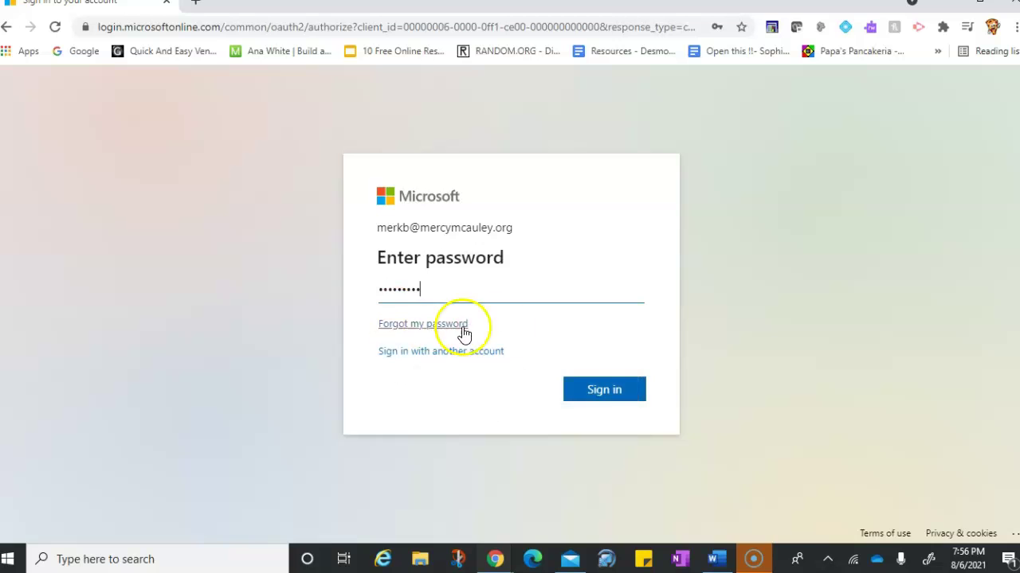
left_click(597, 399)
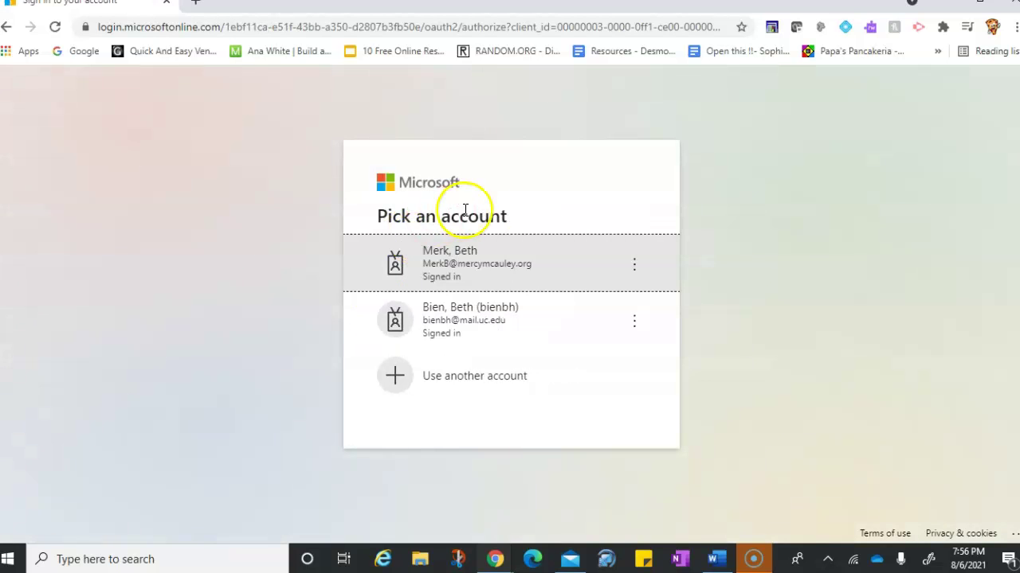
Step: Continue as the school account, then cancel the duplicate Freshmen Year folder dialog without creating it
left_click(466, 264)
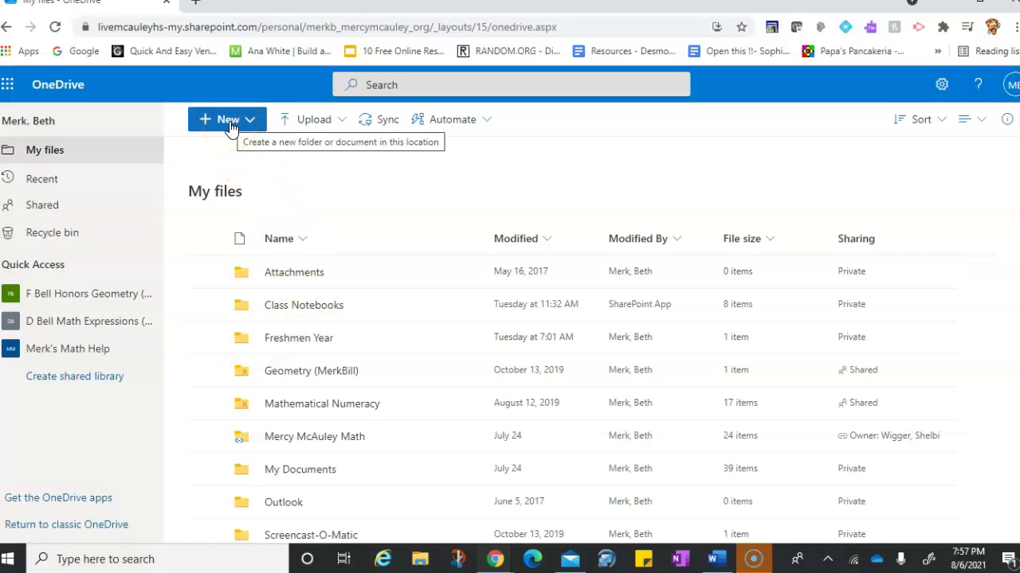
left_click(230, 127)
left_click(232, 153)
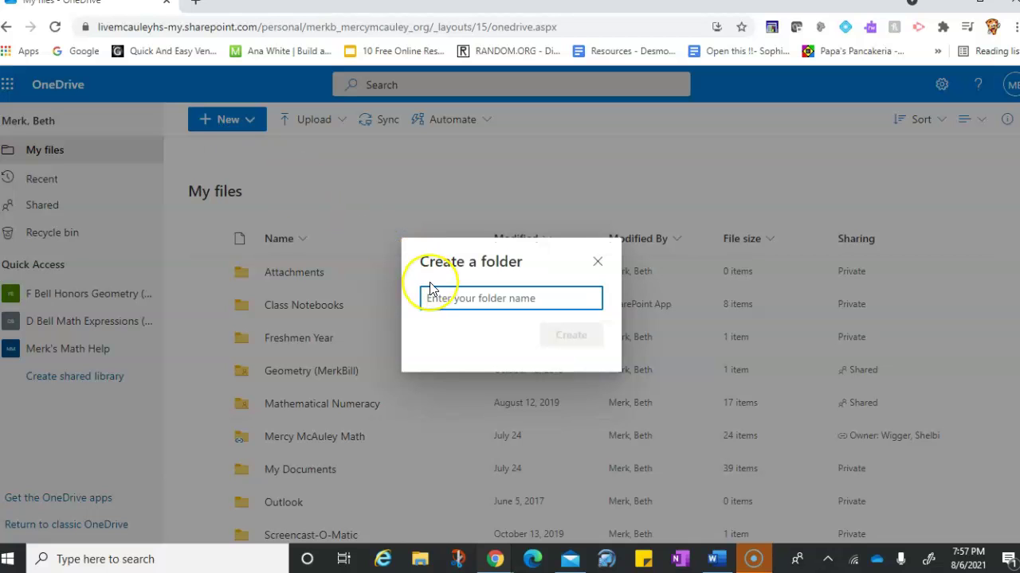
type("Fi")
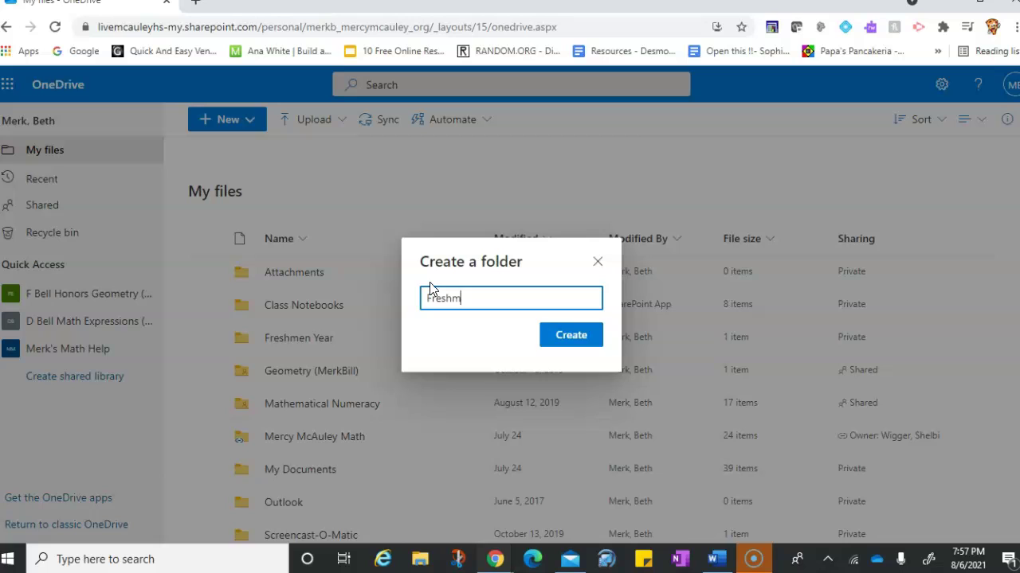
left_click(565, 341)
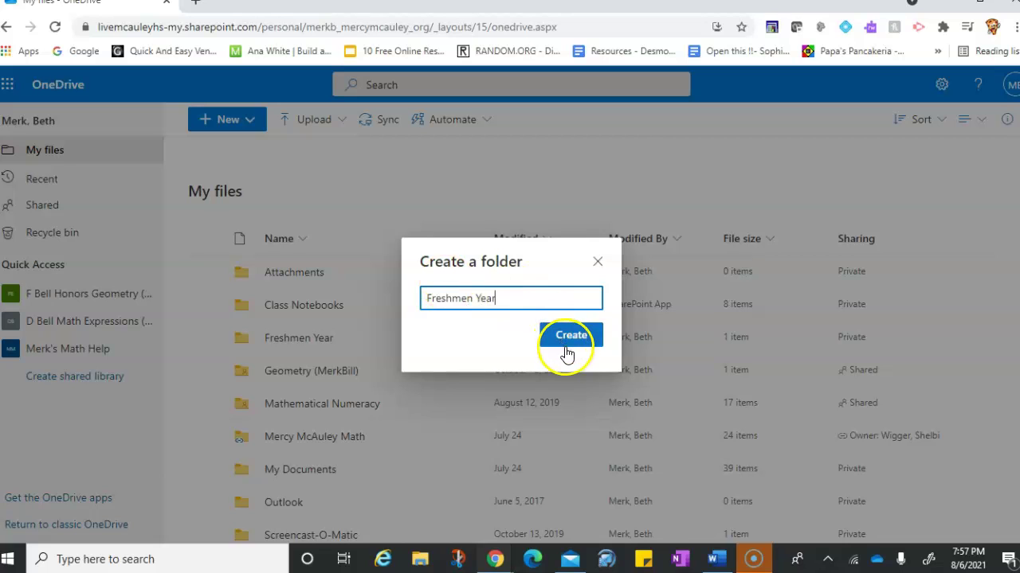
left_click(598, 263)
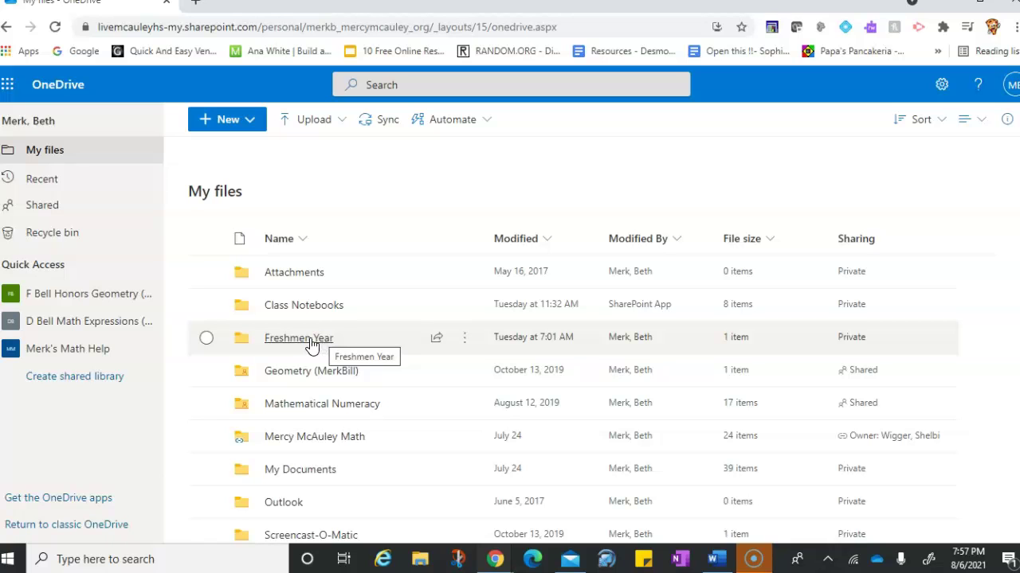
Step: Open Freshmen Year and create a new folder named 'Computer Literacy'
left_click(310, 341)
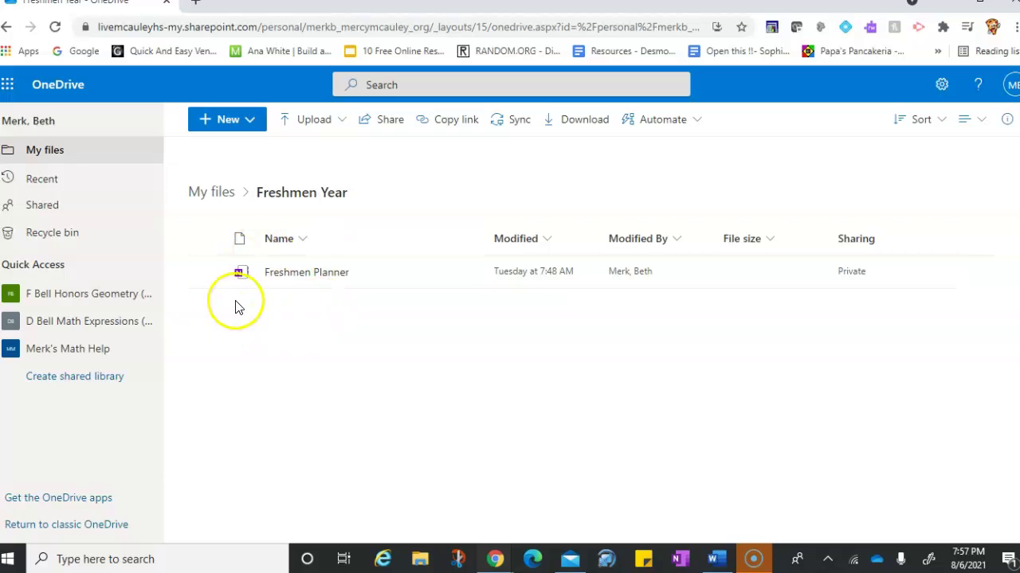
left_click(223, 122)
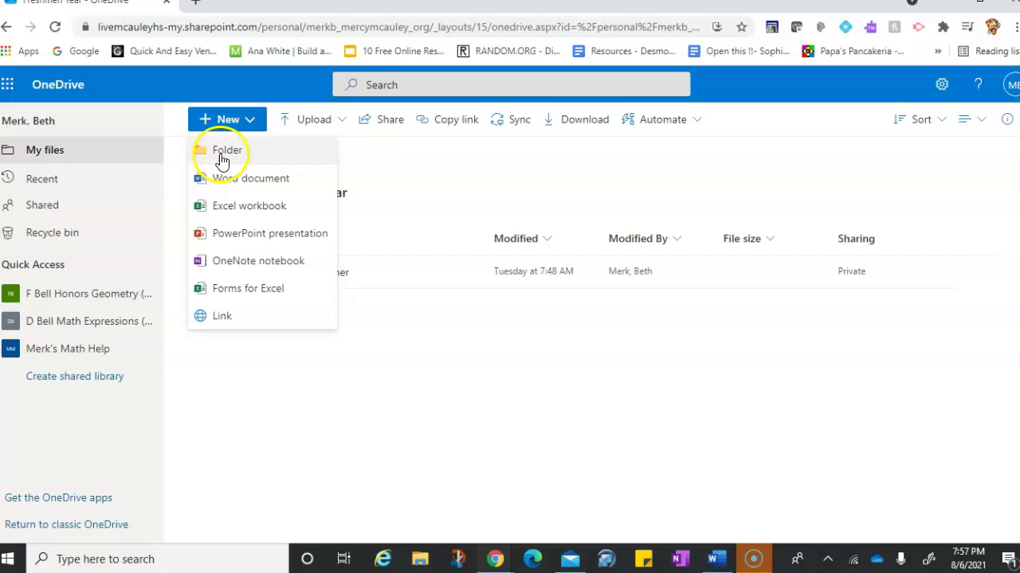
left_click(221, 151)
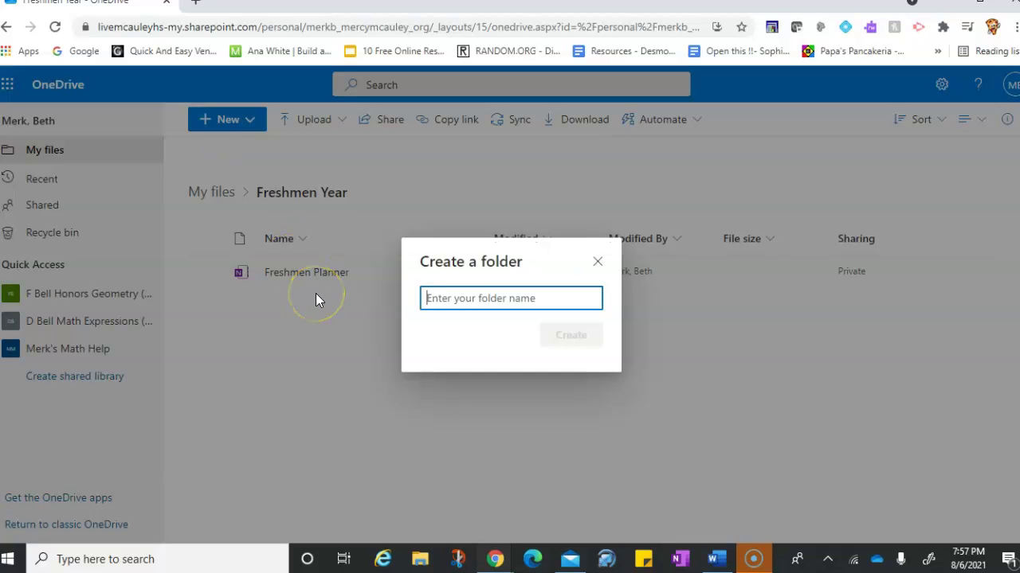
type("Computer Literacy")
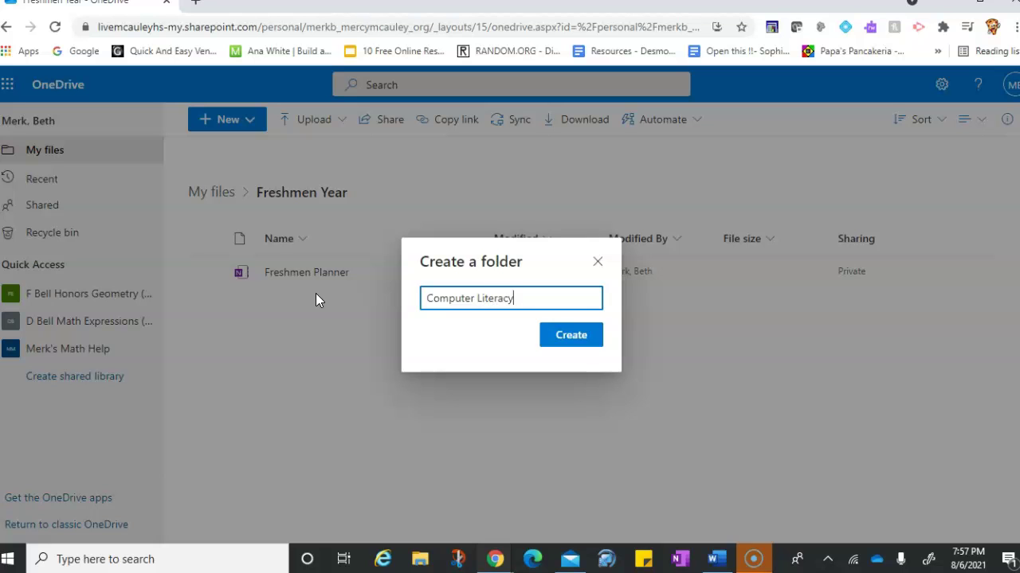
key("Return")
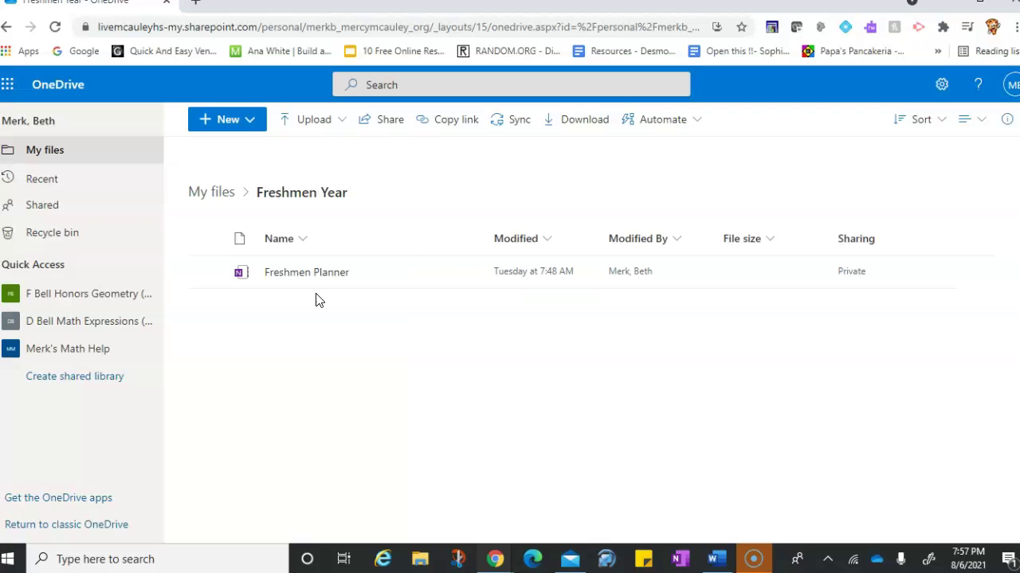
Step: Create a folder named 'English' inside Freshmen Year
left_click(220, 125)
left_click(220, 152)
type("Ench")
key("BackSpace")
key("BackSpace")
type("g")
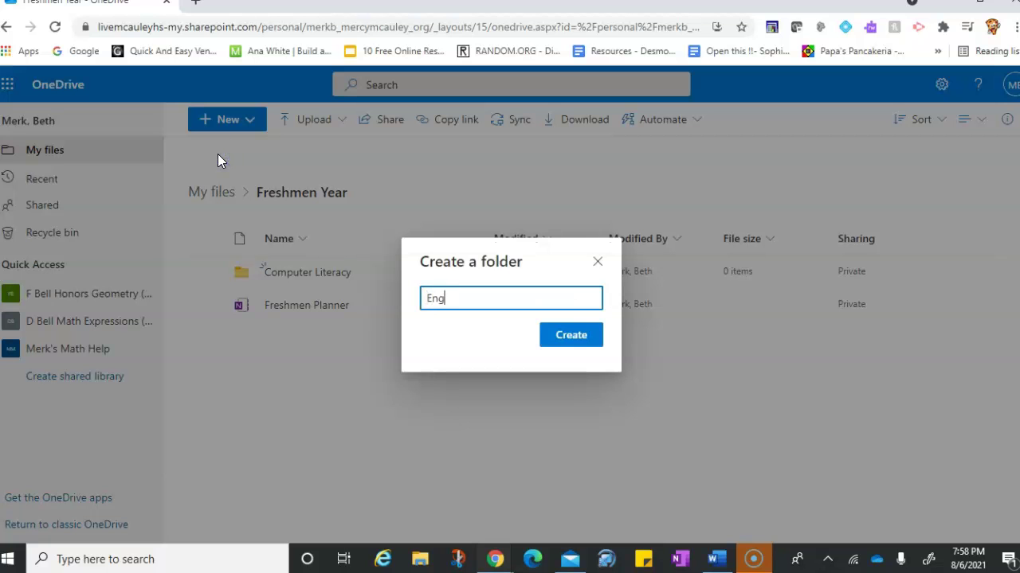
key("Return")
Step: Create an 'Algebra 1' folder in Freshmen Year, then minimize Chrome to the desktop
left_click(218, 123)
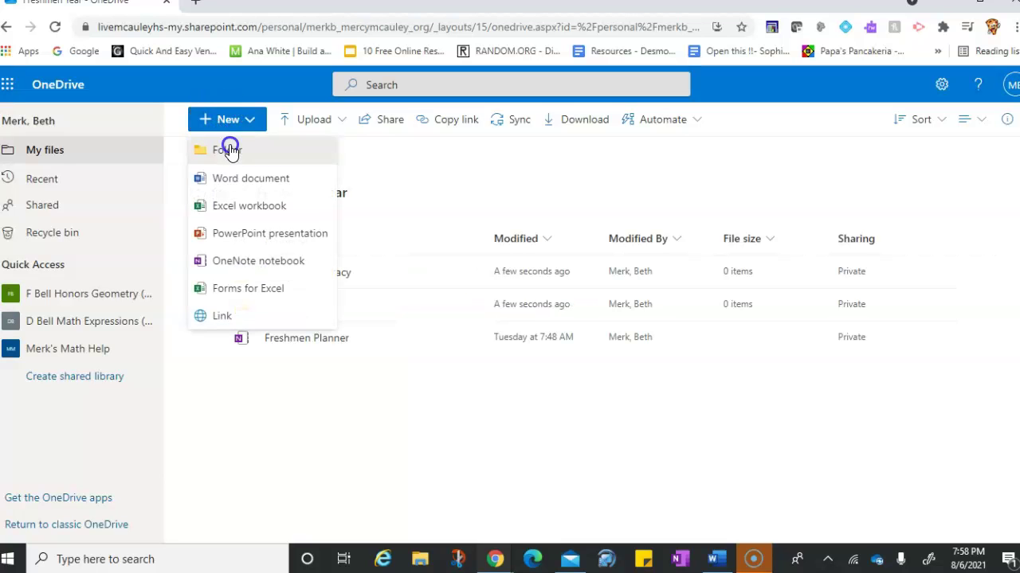
left_click(229, 151)
type("Algebra 1")
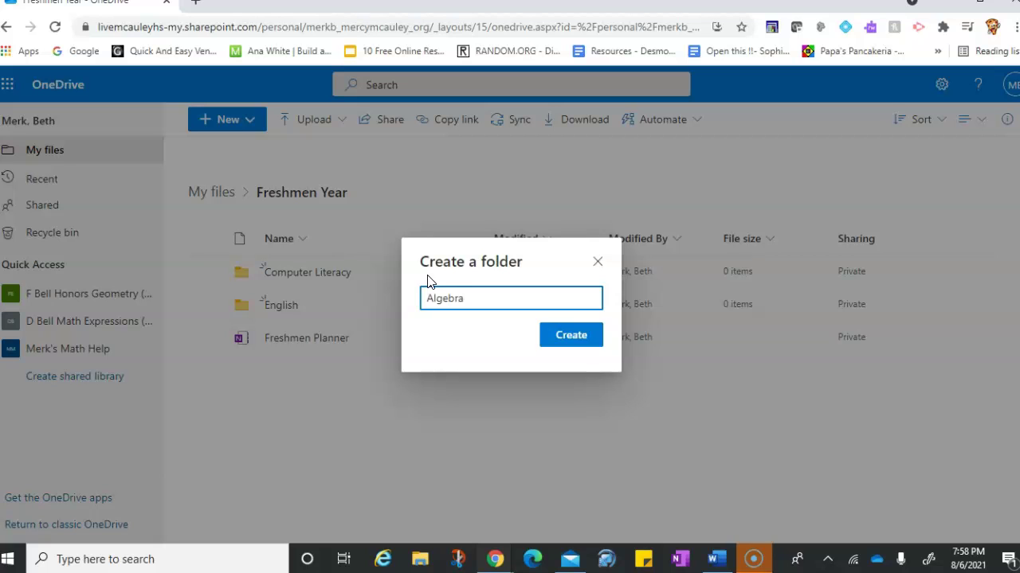
left_click(563, 341)
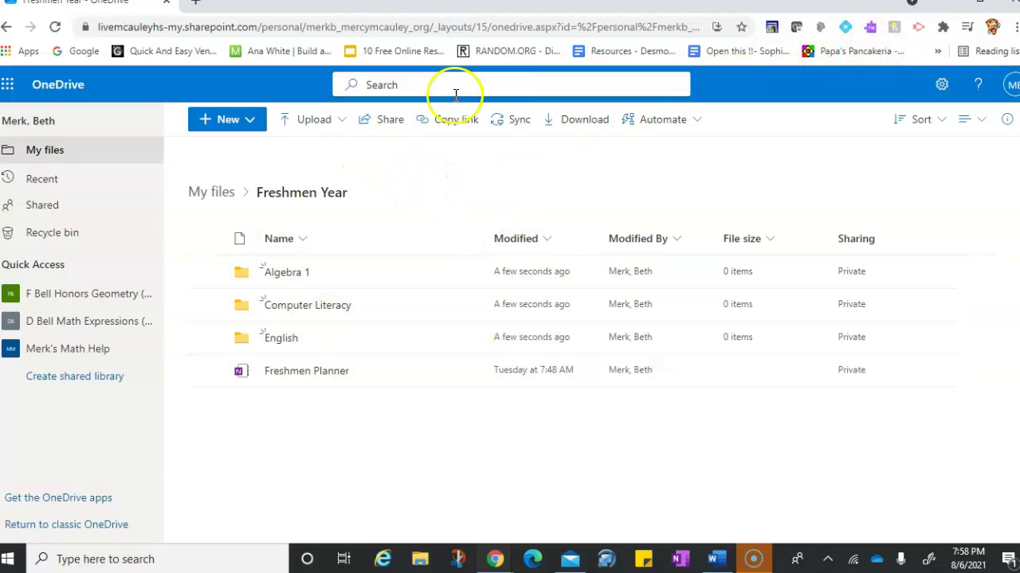
left_click(948, 5)
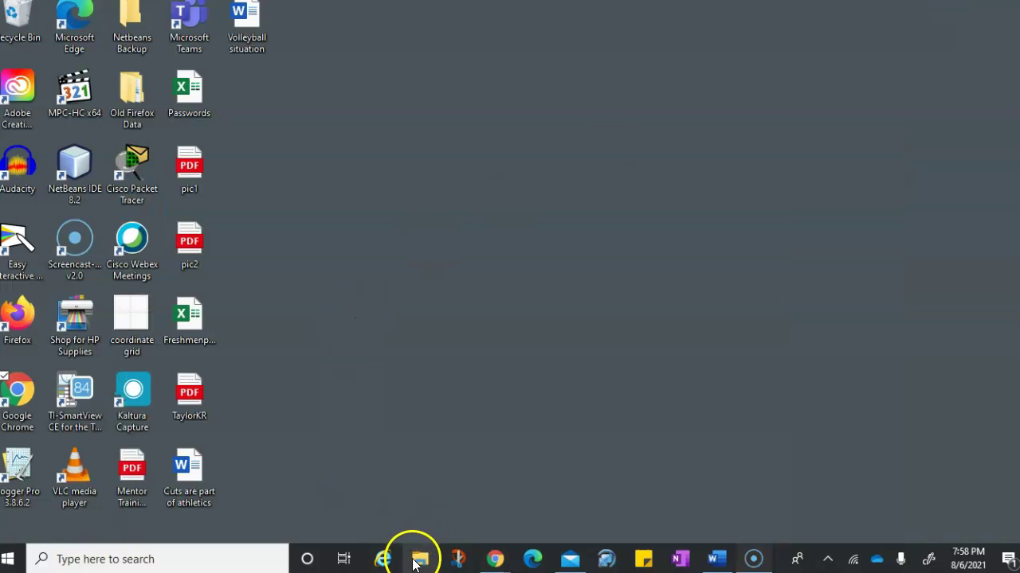
Step: In File Explorer, open the synced OneDrive Freshmen Year folder showing Algebra 1, Computer Literacy and English
left_click(419, 561)
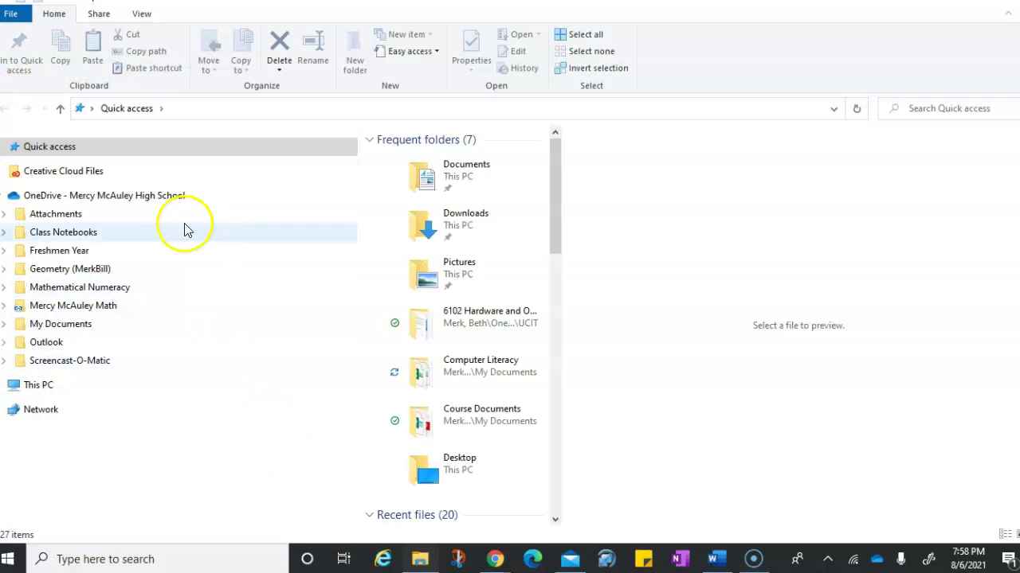
left_click(3, 196)
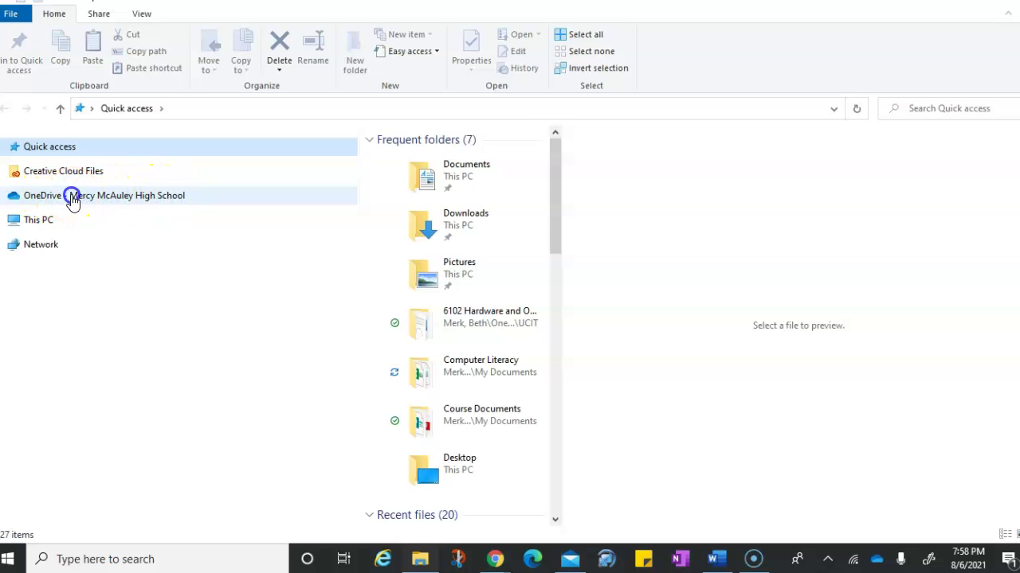
left_click(70, 198)
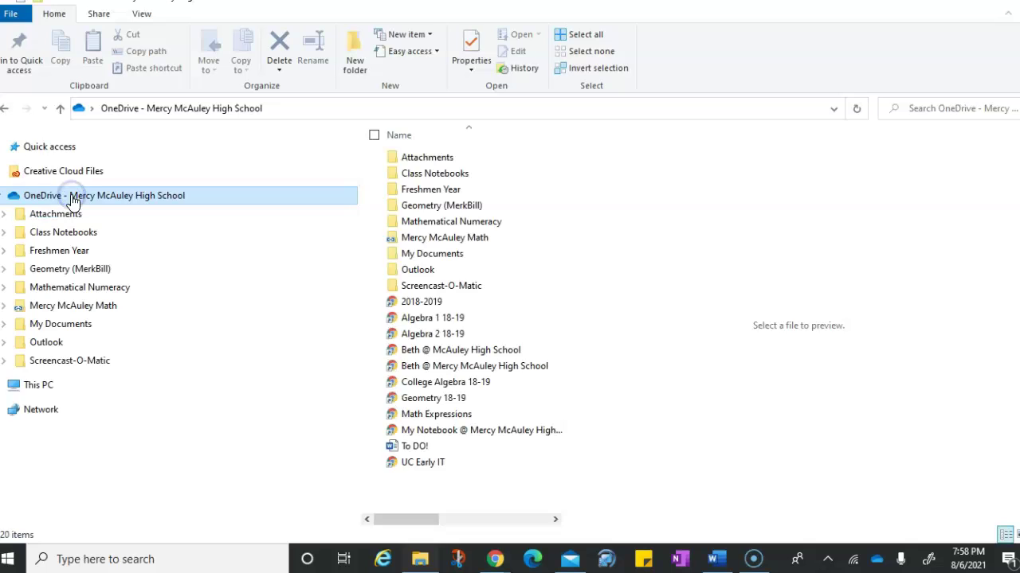
double_click(412, 191)
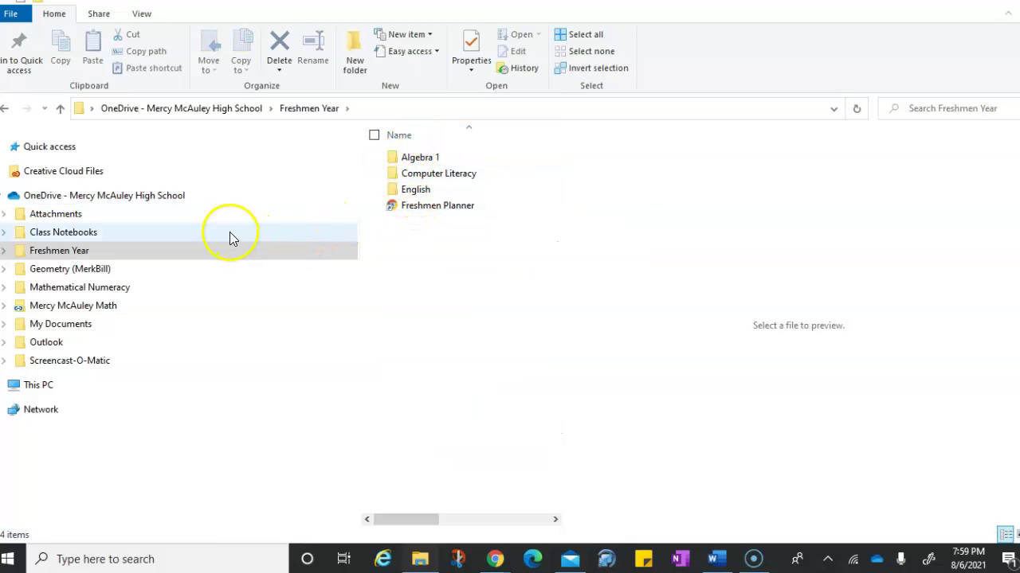
Step: Return File Explorer to the OneDrive root folder
left_click(3, 196)
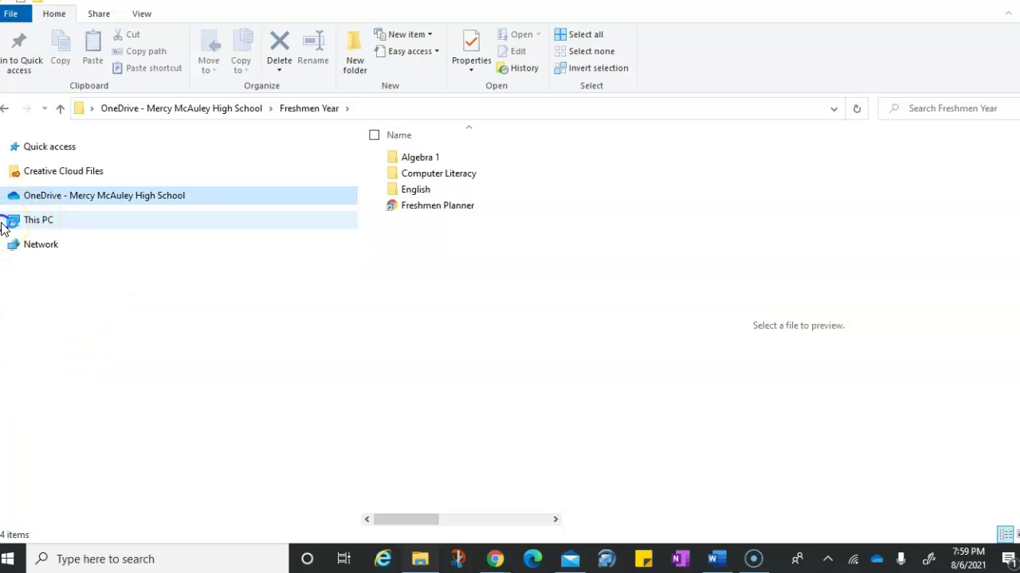
left_click(4, 223)
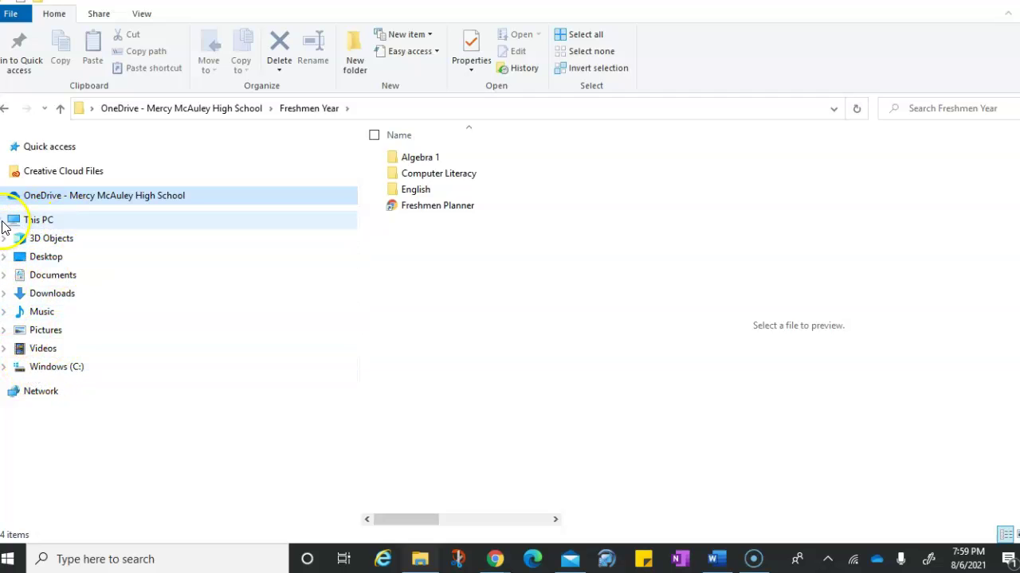
left_click(3, 223)
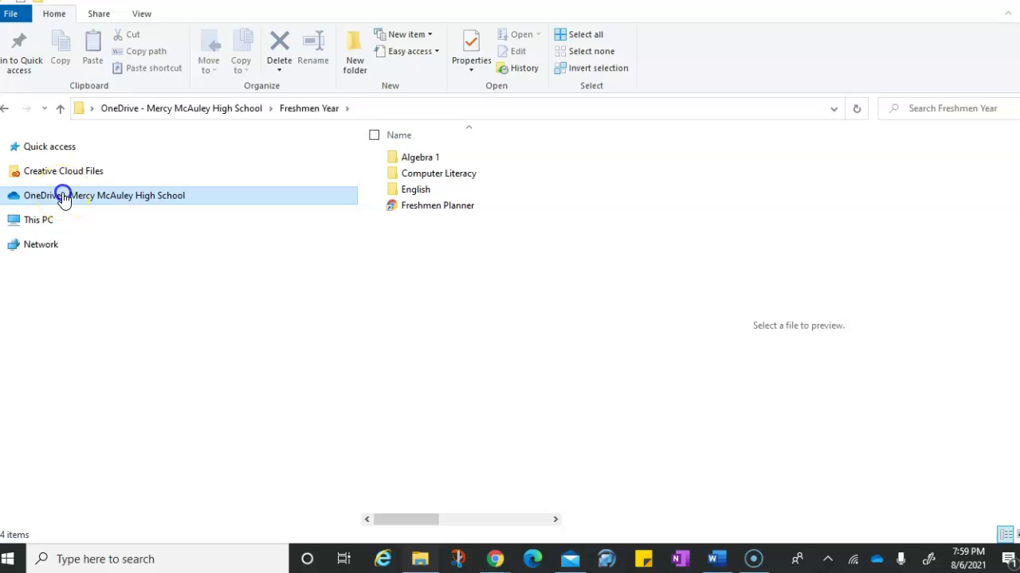
left_click(64, 197)
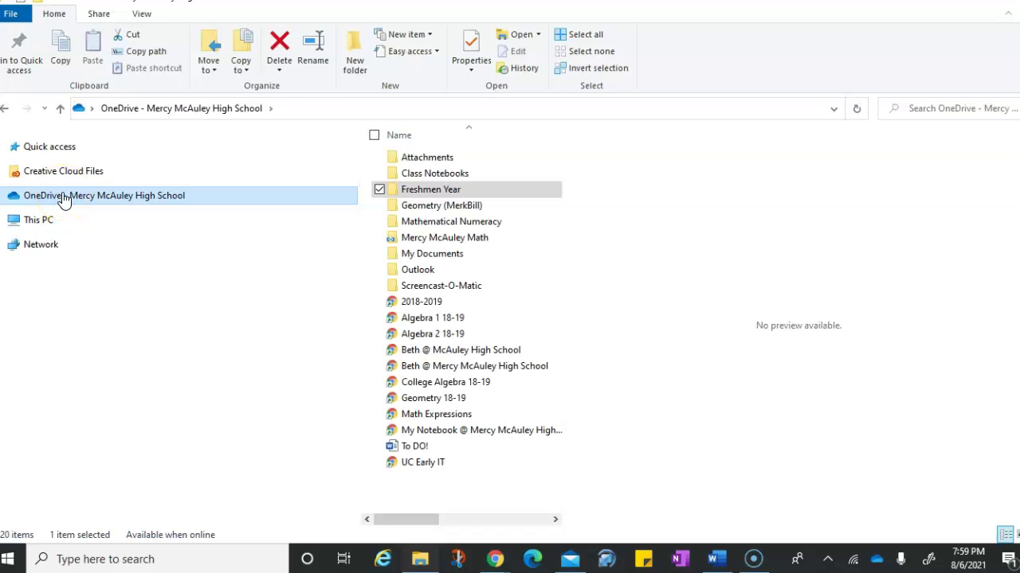